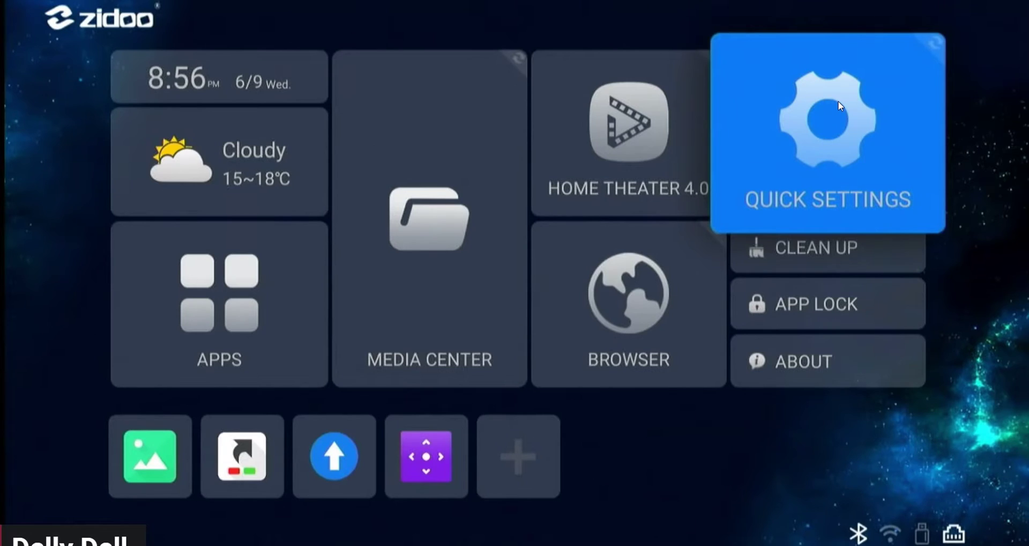
Open Zidoo Quick Settings and move to Samba server under the Network section.
click(840, 105)
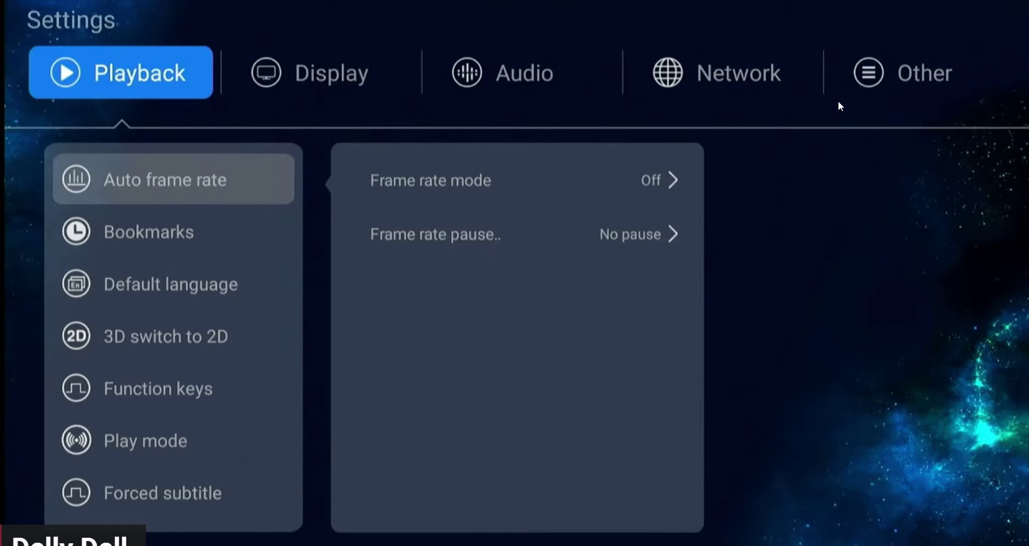
key(Right)
key(Right)
key(Right)
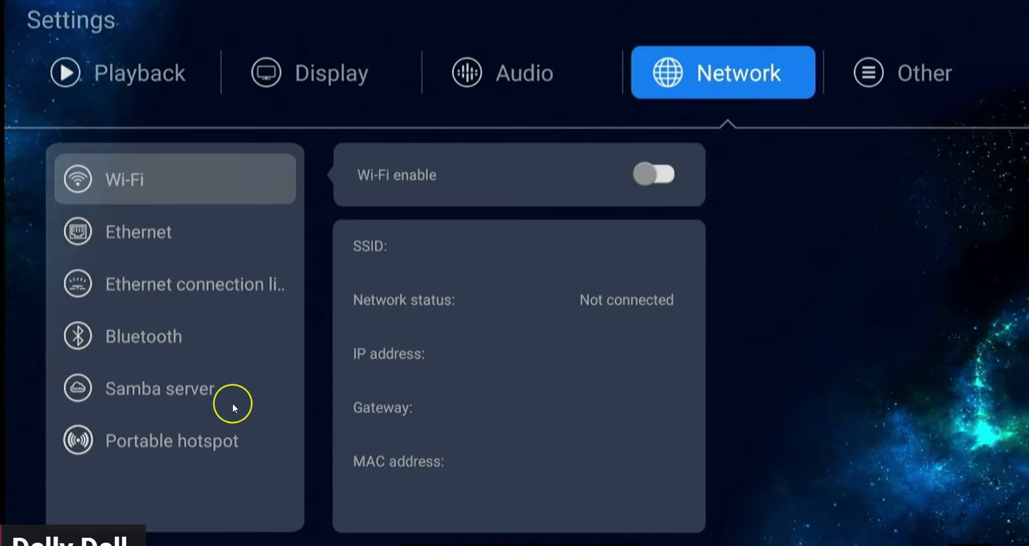
key(Down)
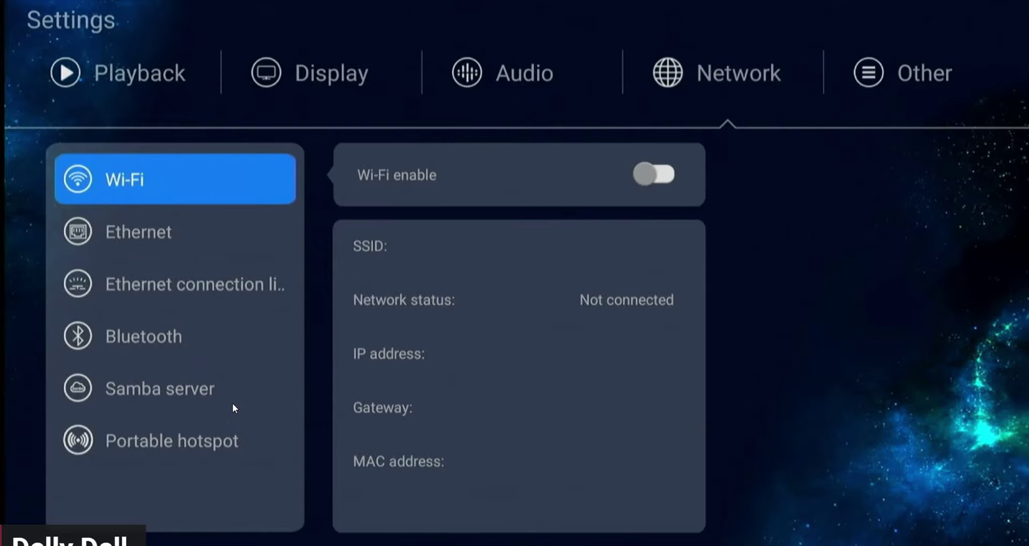
key(Down)
key(Down)
key(Down)
key(Down)
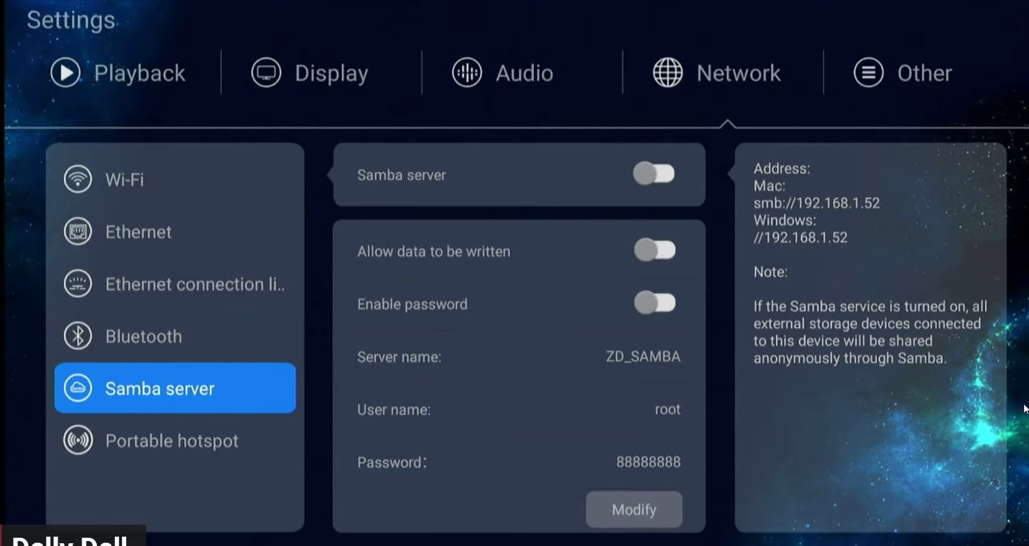
Switch on the Samba server and 'Allow data to be written', then return to the home screen.
key(Right)
key(Up)
key(Up)
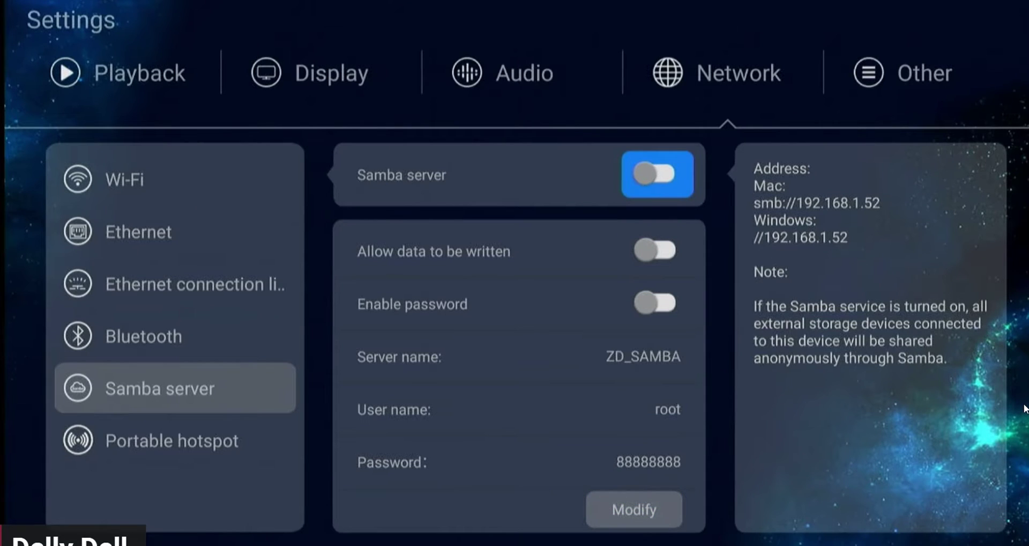
key(Return)
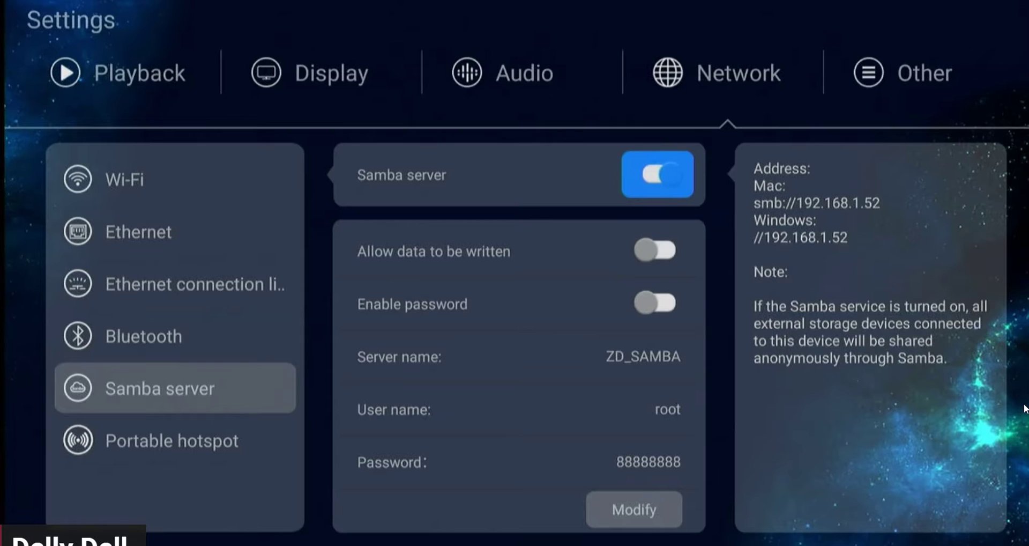
key(Down)
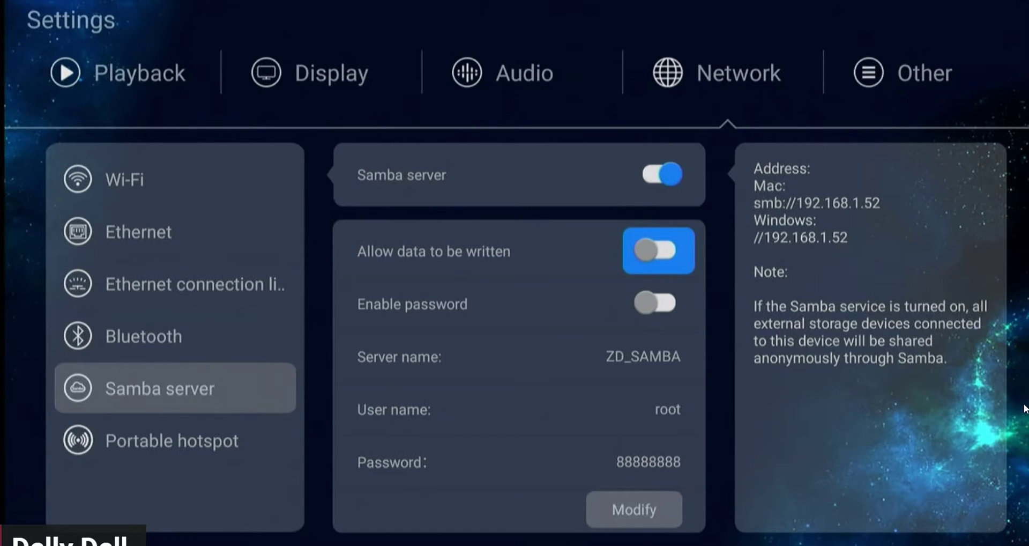
key(Return)
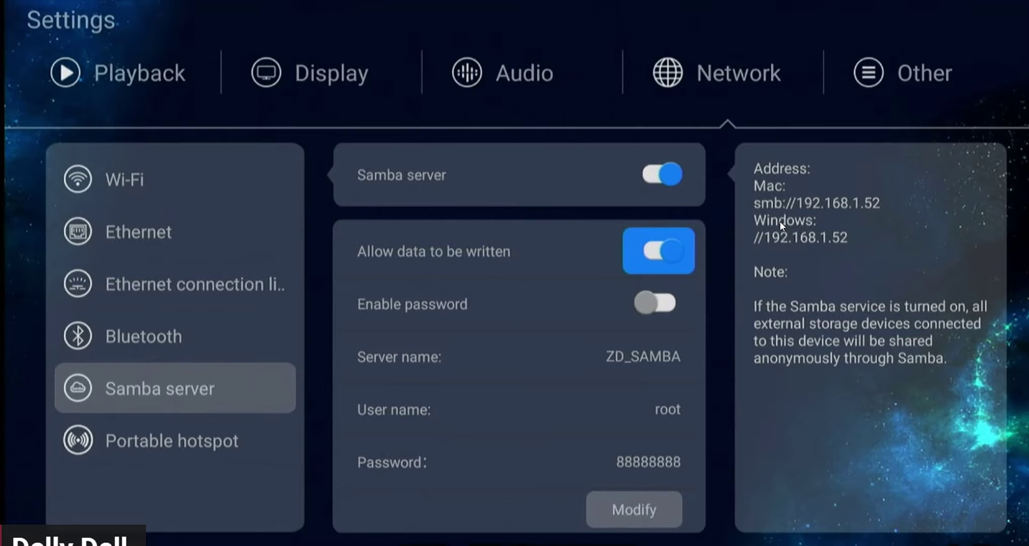
key(Escape)
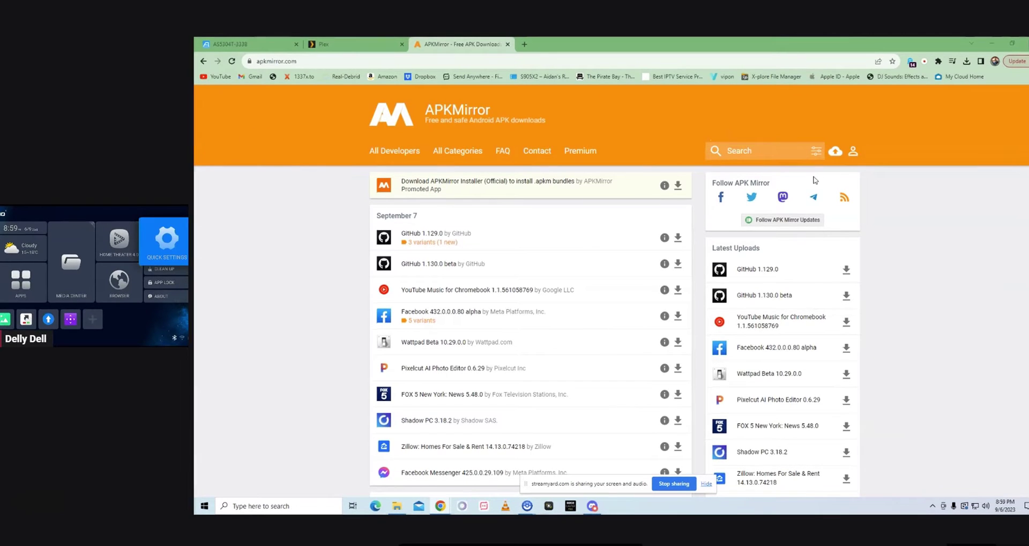
Search APKMirror for 'aptoide tv' and open the Aptoide TV (Android TV) 5.1.2 release.
click(760, 151)
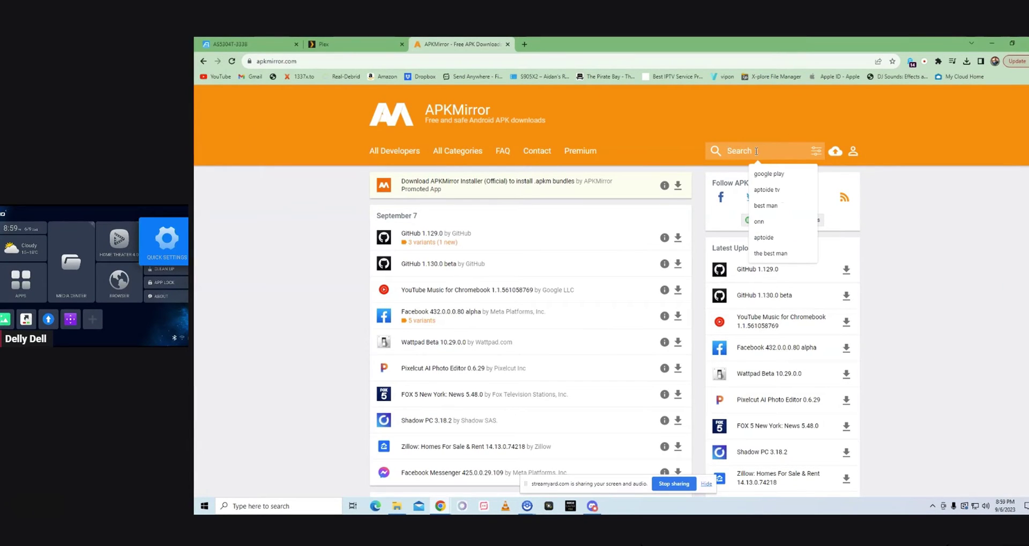
click(764, 190)
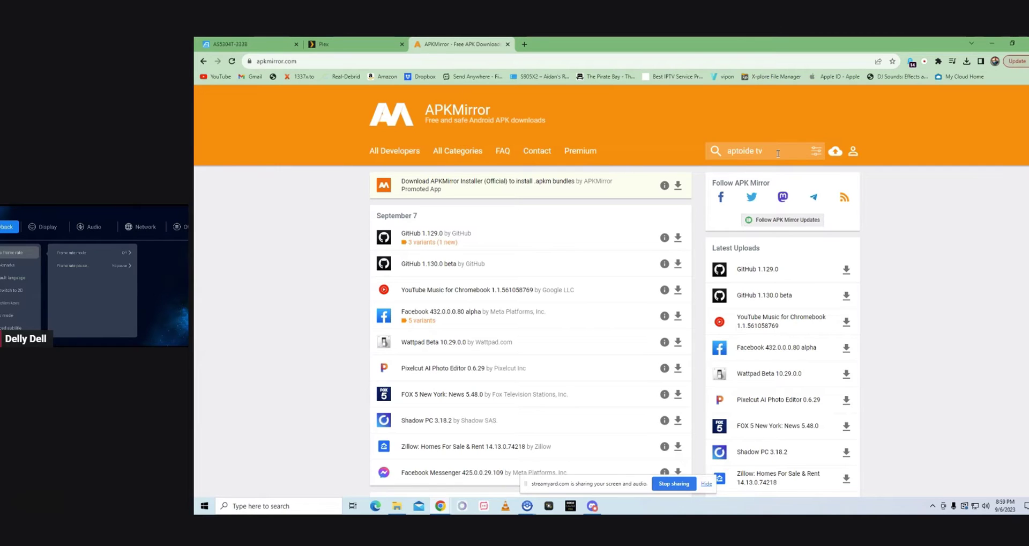
key(Return)
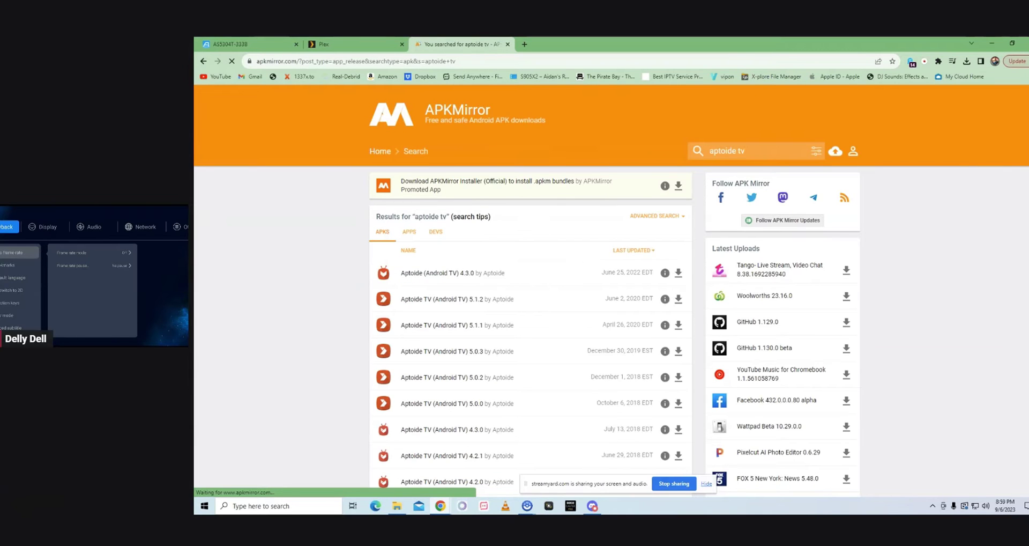
scroll(469, 207, down, 2)
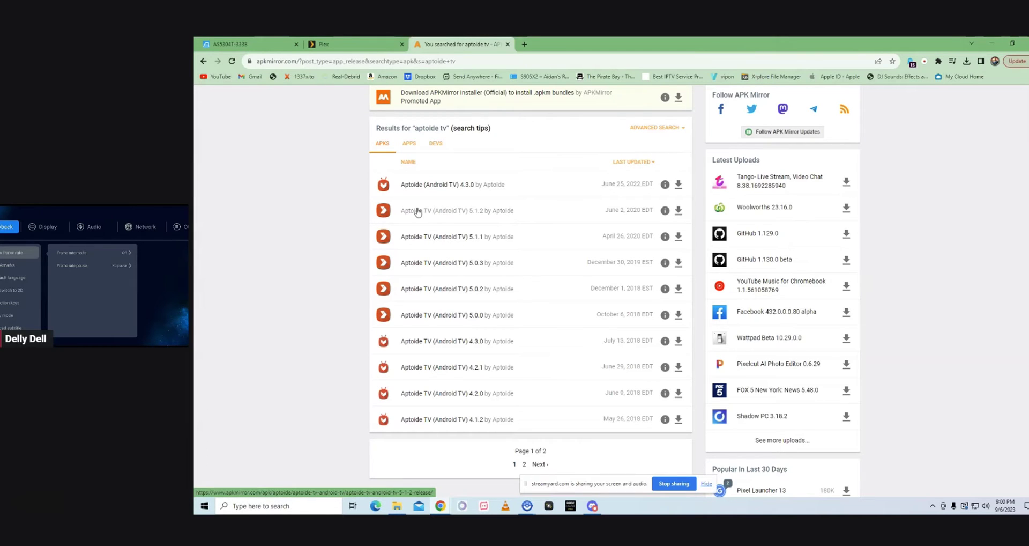
click(435, 212)
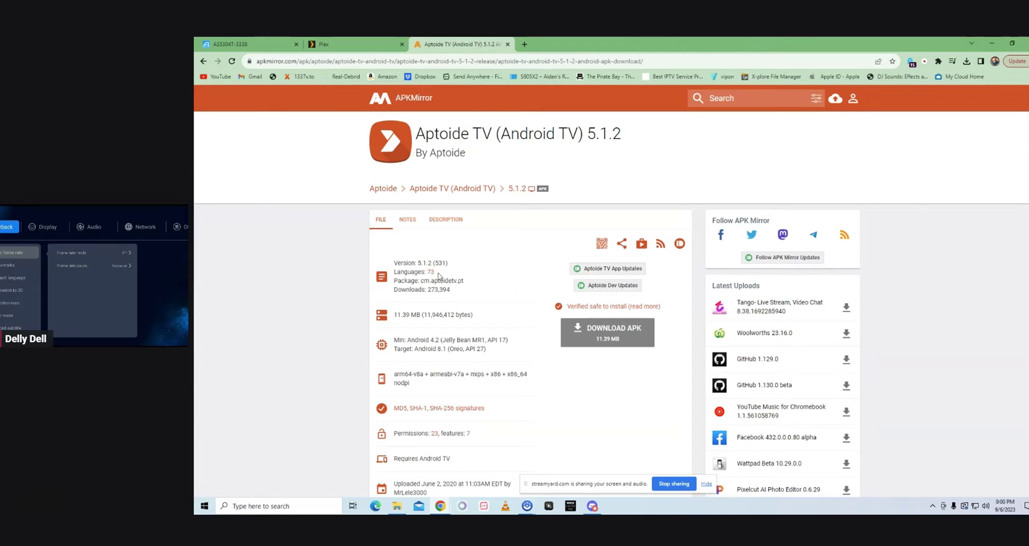
Download the Aptoide TV 5.1.2 APK and show it in the Windows Downloads folder.
scroll(454, 277, down, 1)
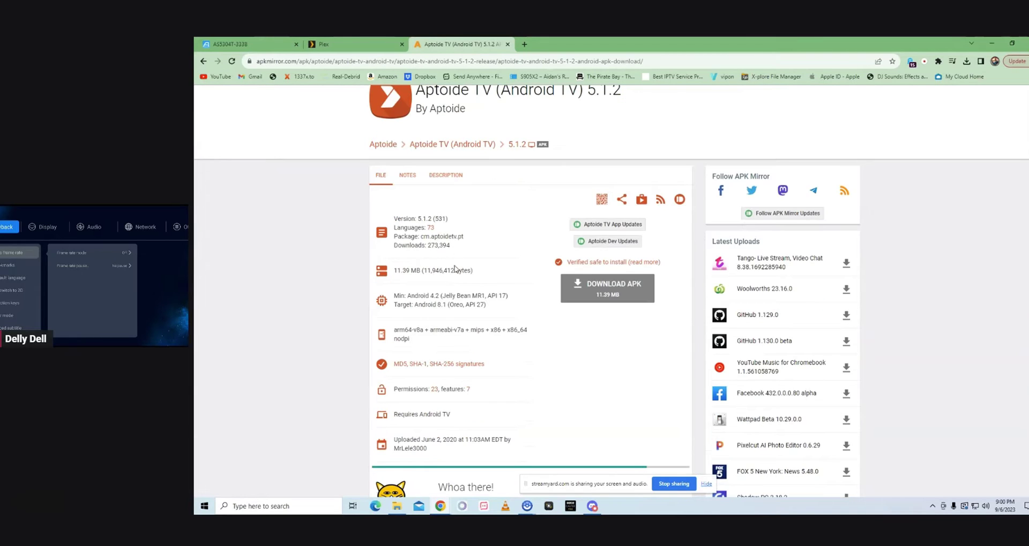
scroll(469, 263, down, 3)
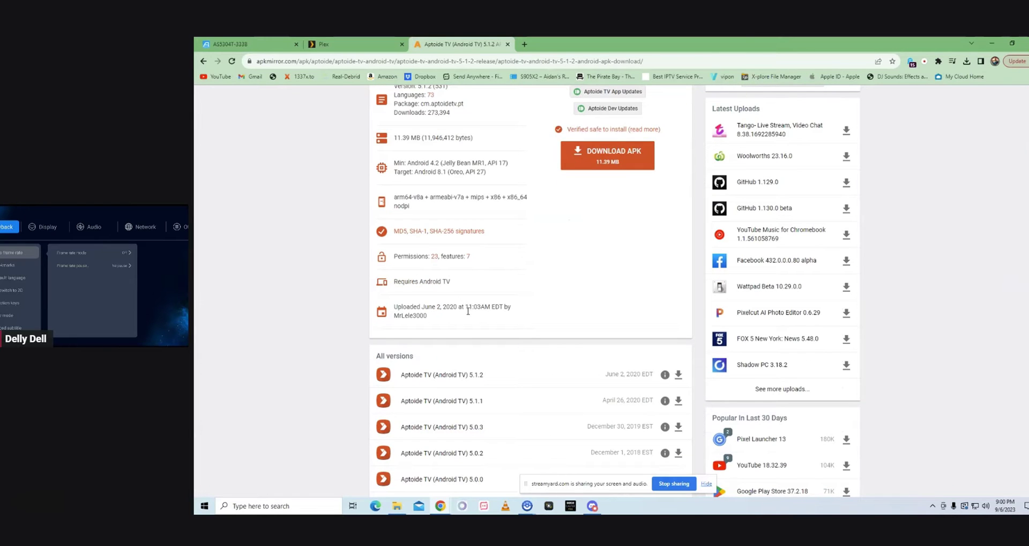
scroll(498, 324, up, 4)
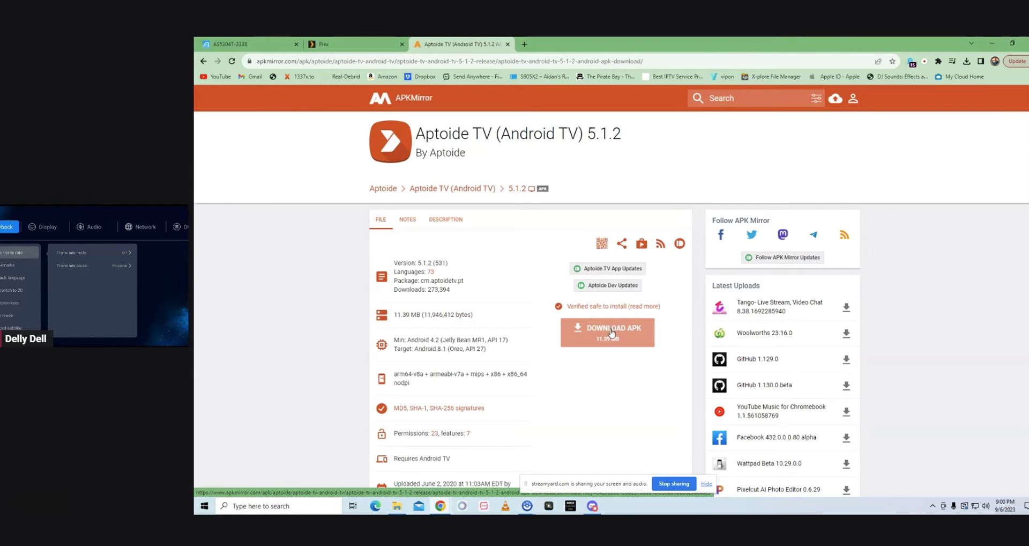
click(612, 333)
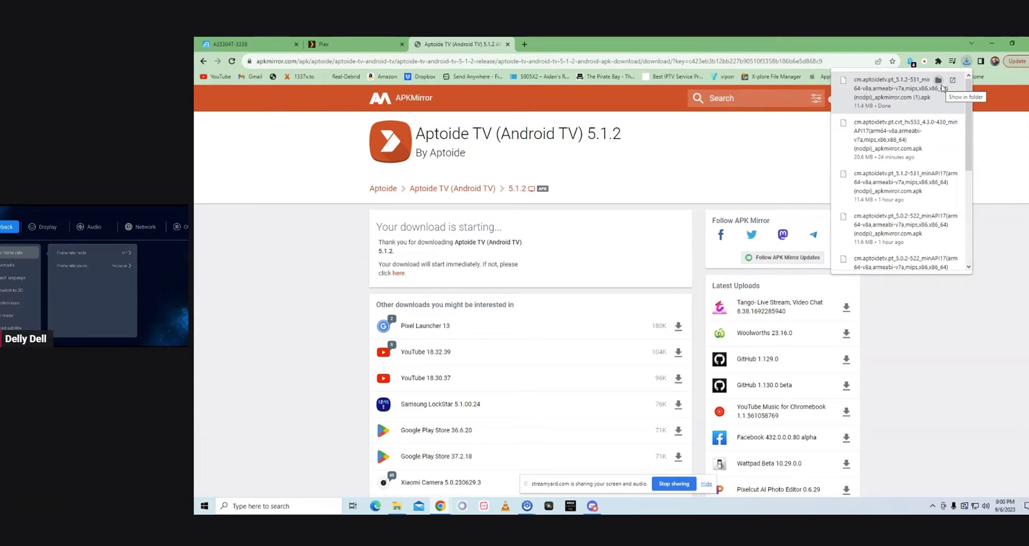
click(938, 80)
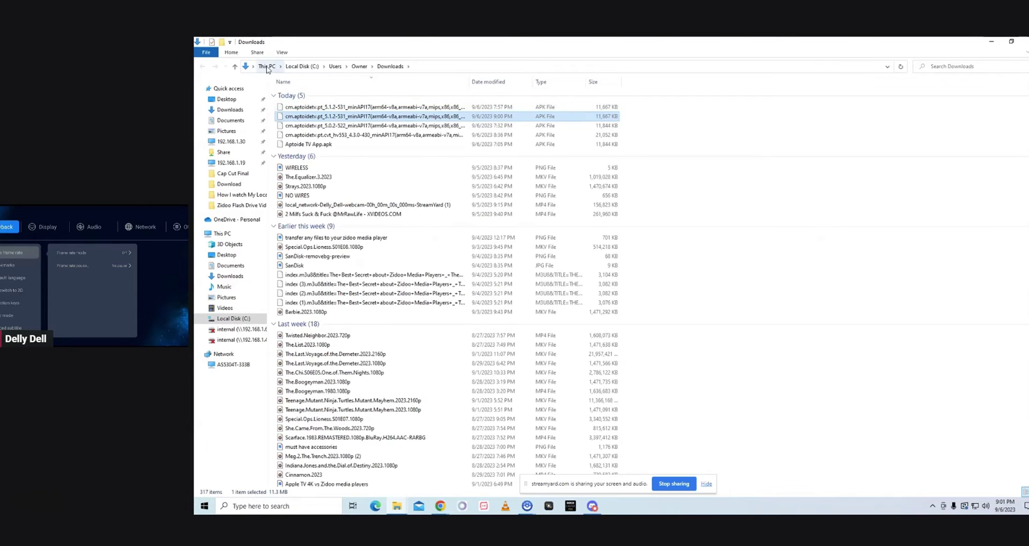
Copy the Aptoide TV APK file and switch File Explorer to the Network view.
right_click(338, 109)
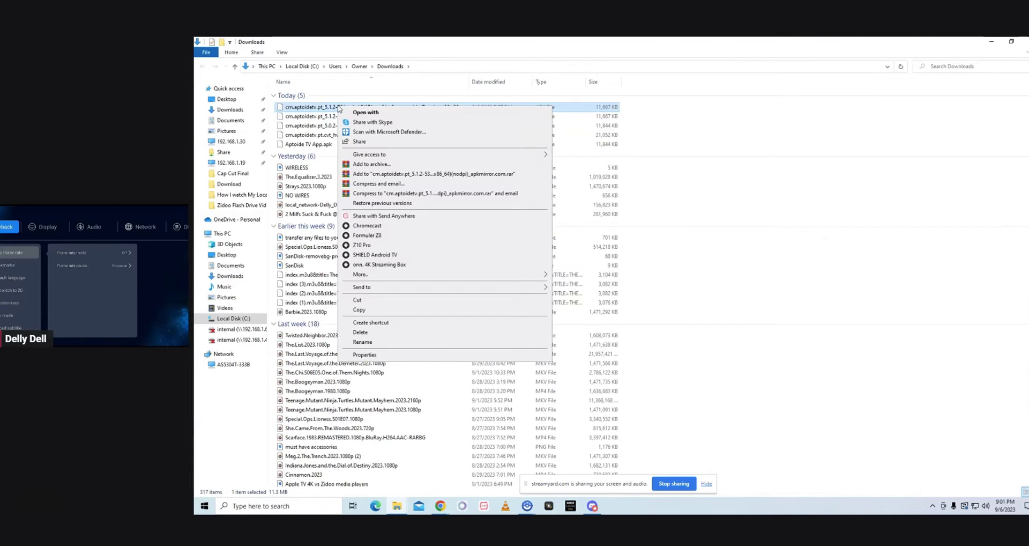
click(359, 311)
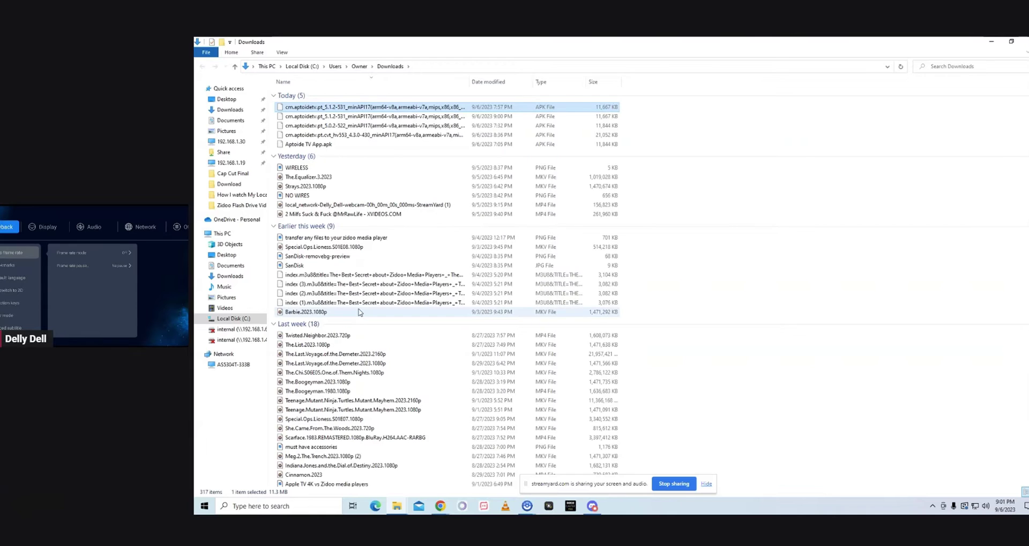
click(227, 357)
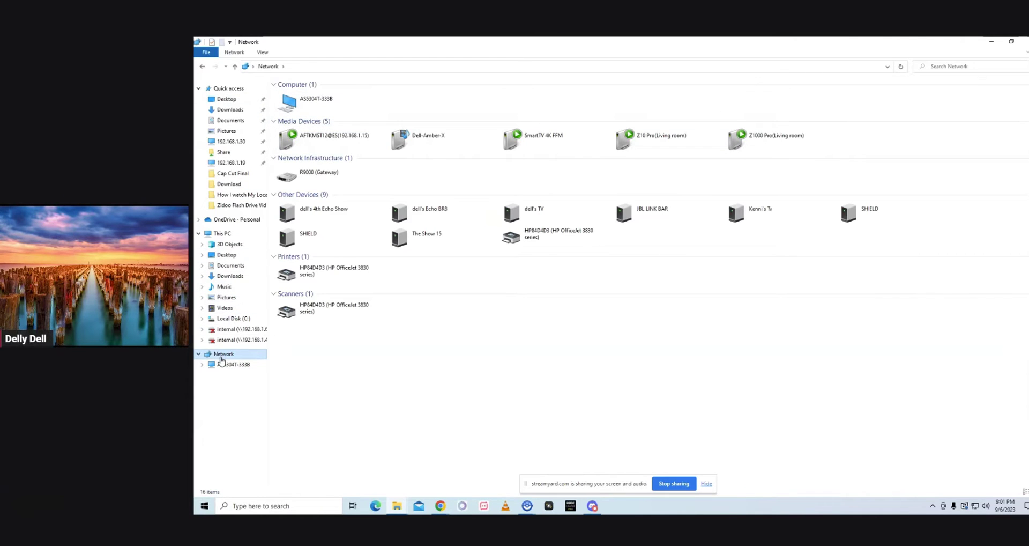
Go to the network address \\192.168.1.52 from the address bar.
click(292, 66)
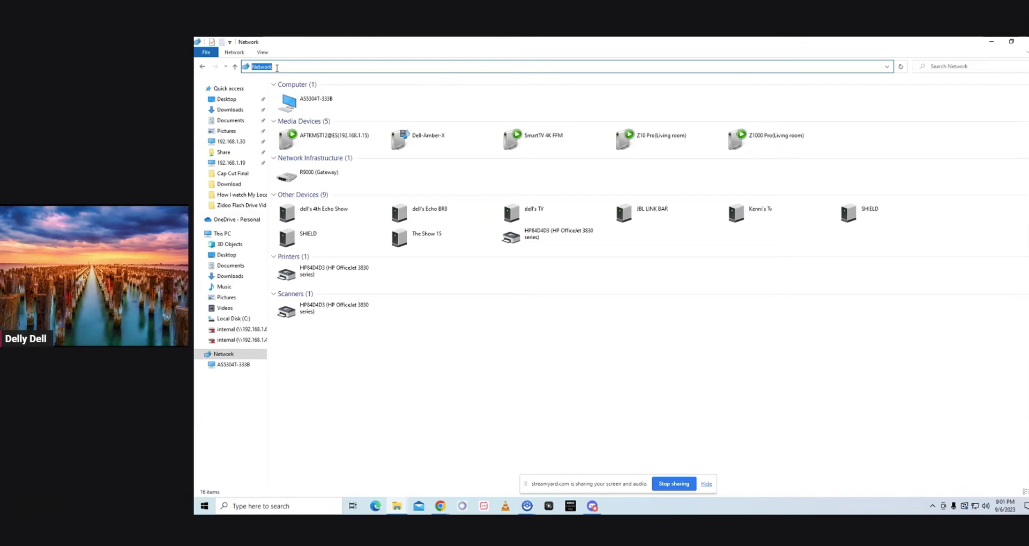
text(\\)
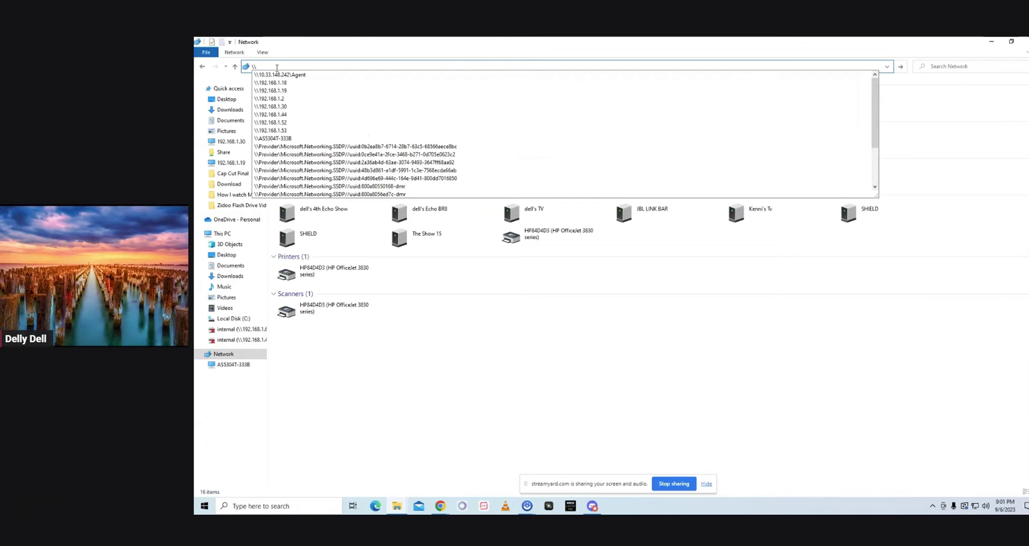
text(1)
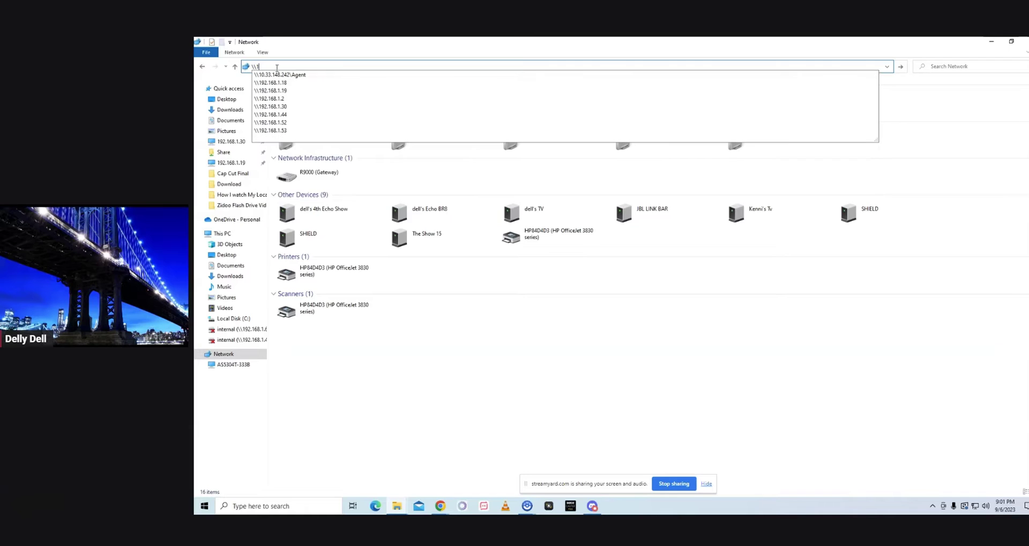
text(92.168.)
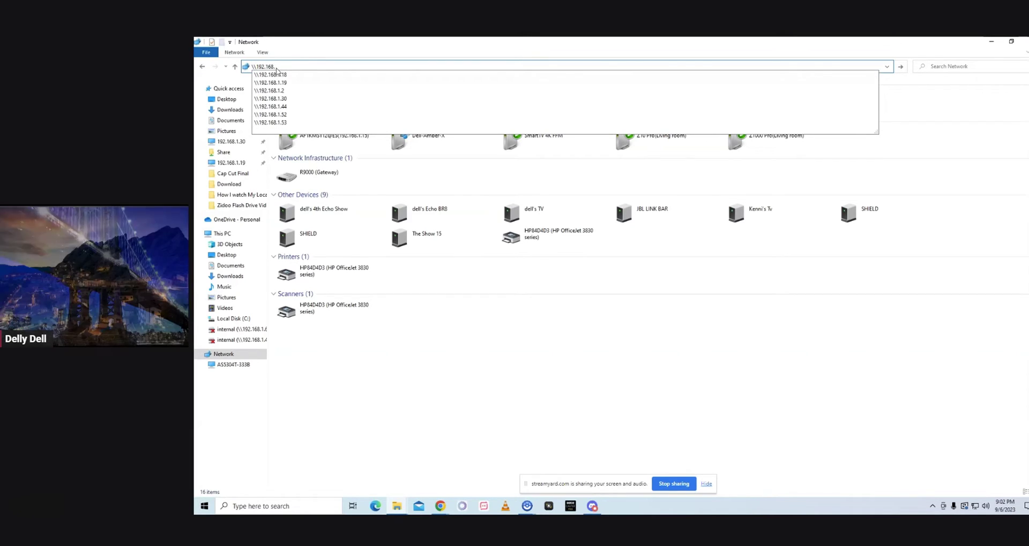
text(1.52)
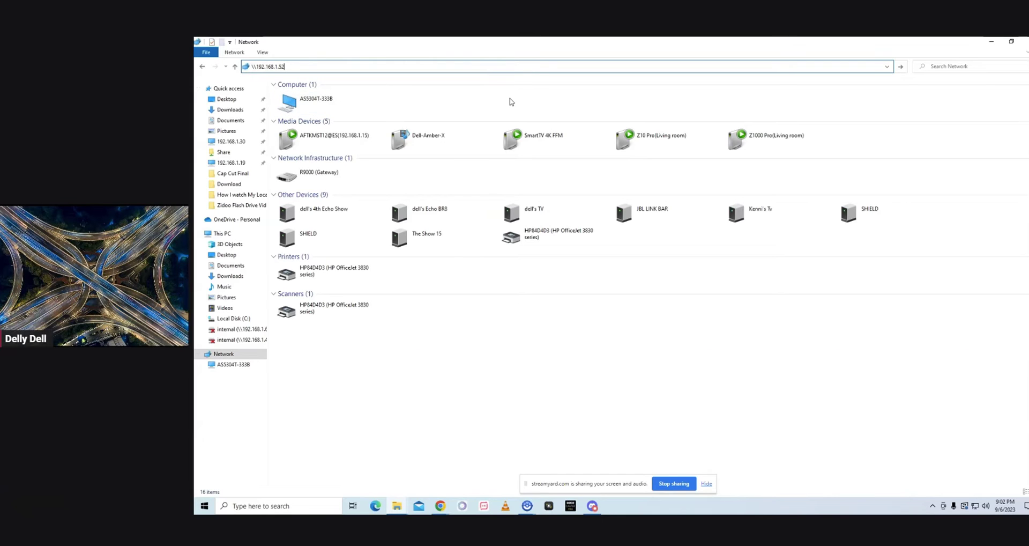
key(Return)
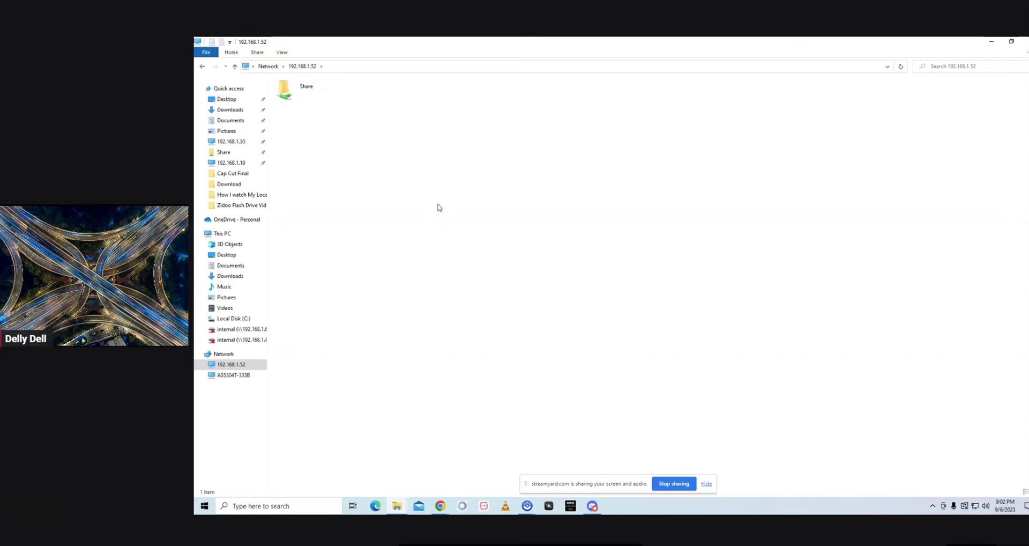
Browse into Share > Storage > Download on 192.168.1.52.
double_click(309, 89)
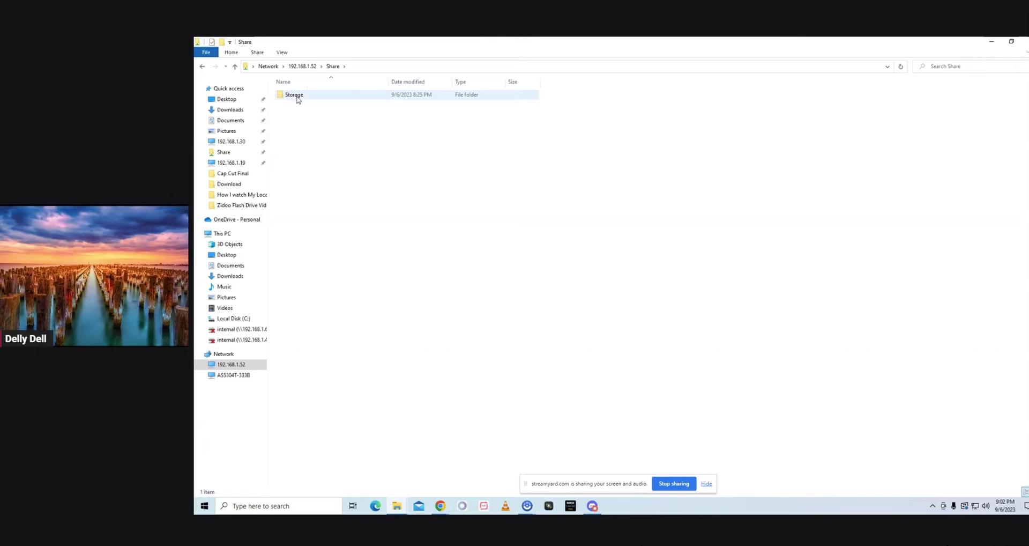
double_click(299, 100)
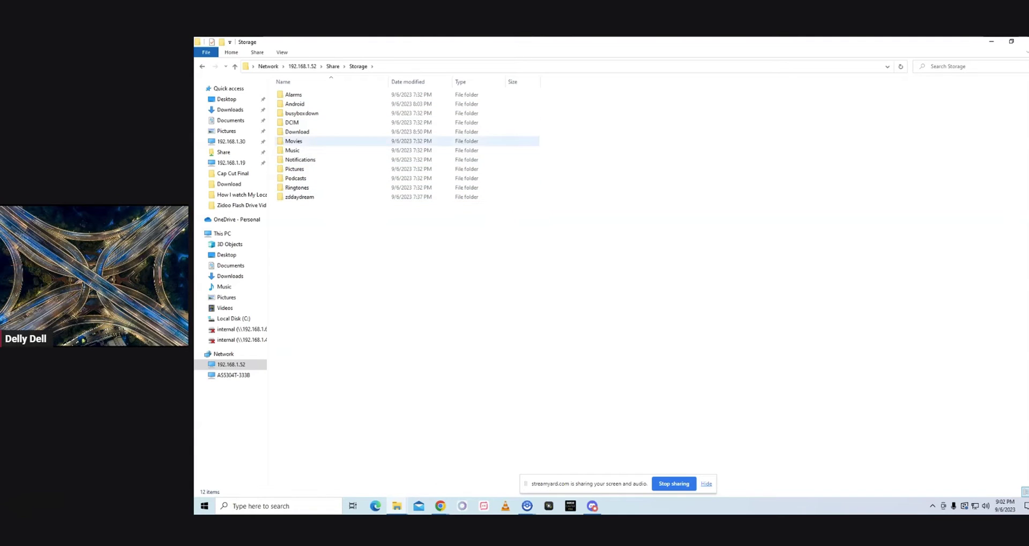
double_click(299, 134)
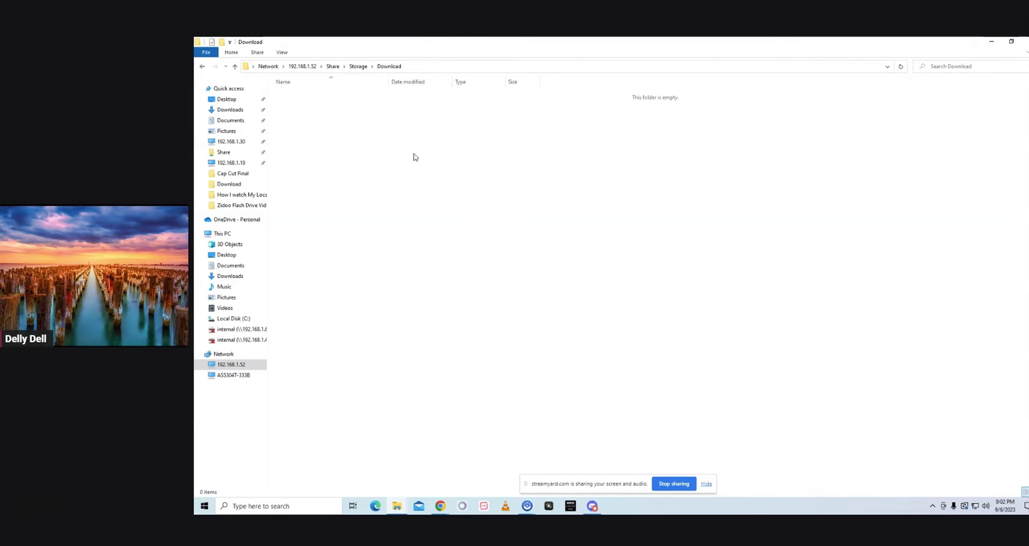
Paste the copied Aptoide TV APK into the empty Download folder.
right_click(346, 164)
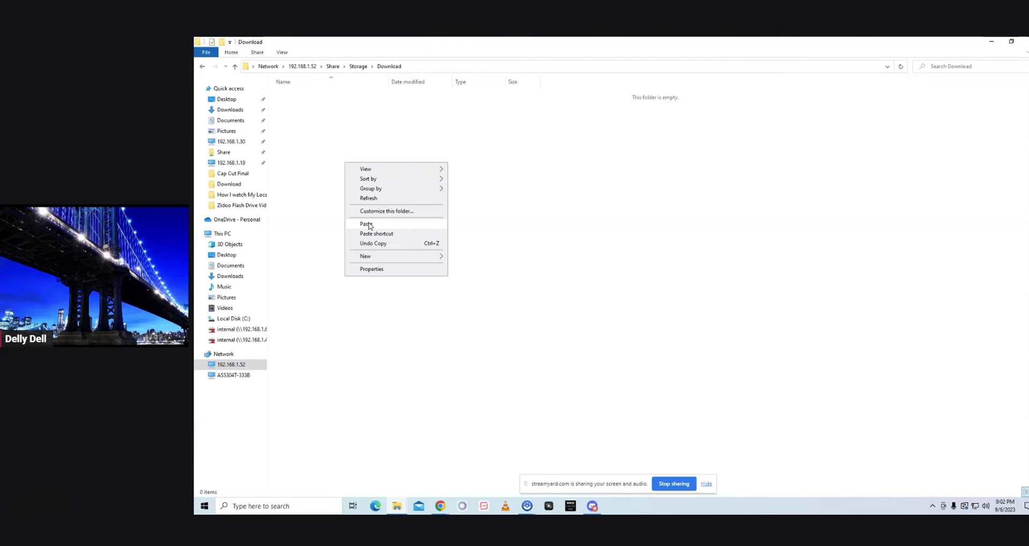
click(369, 225)
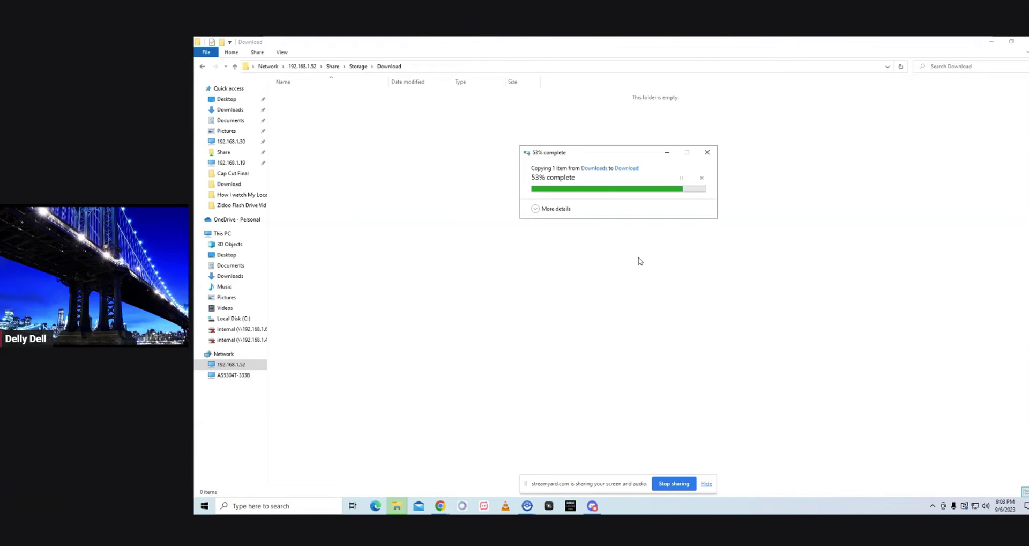